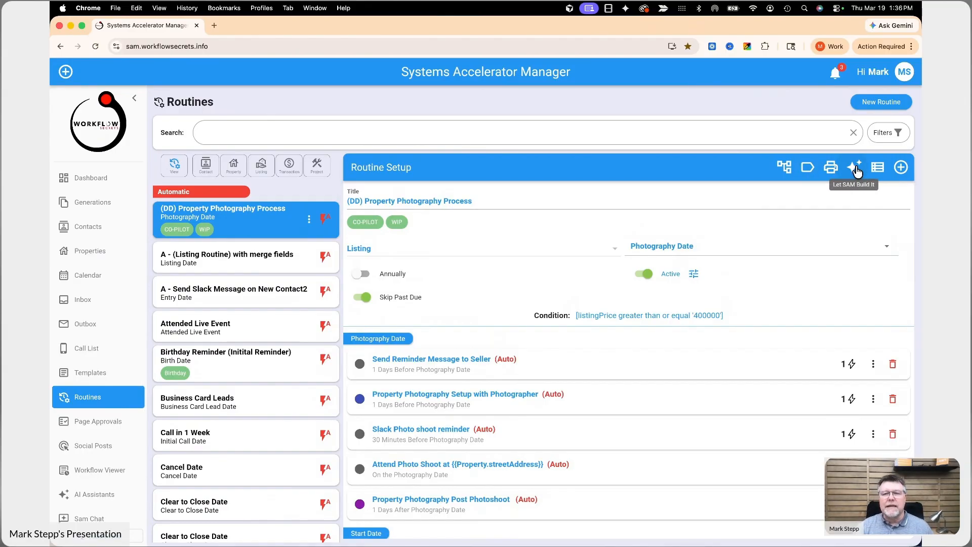
- Search the routines for "open" and examine the setup and tasks of the Host Open House Events routine
{"action": "left_click", "coordinate": [388, 133]}
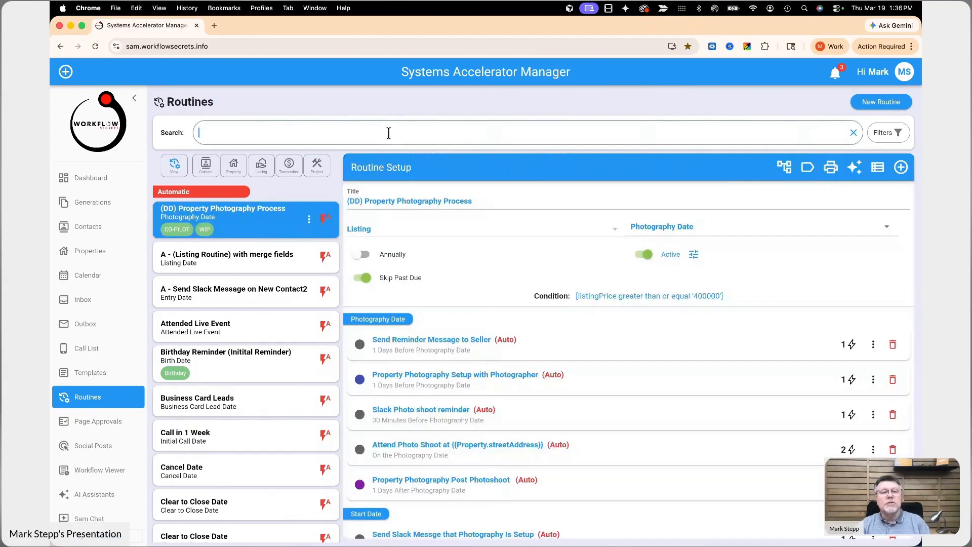
{"action": "type", "text": "open"}
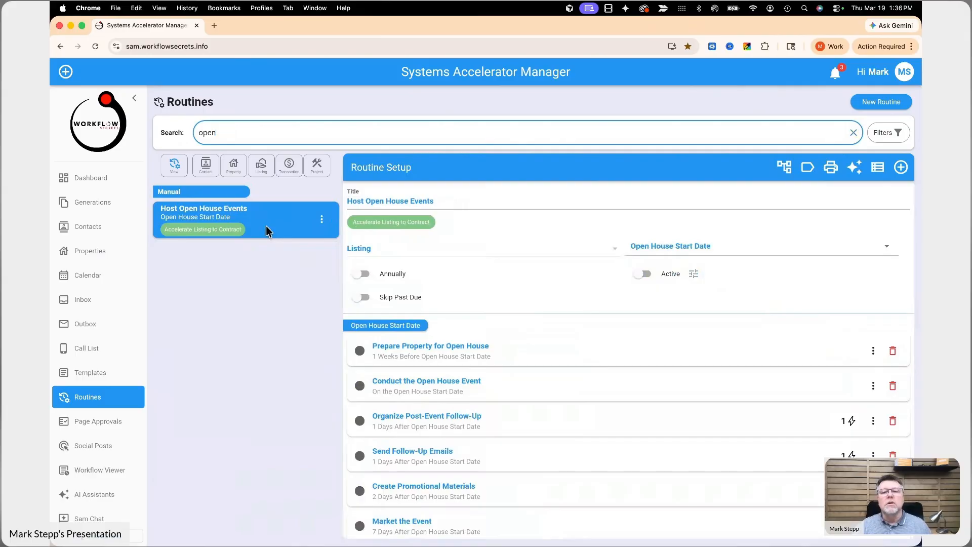
{"action": "left_click", "coordinate": [266, 226]}
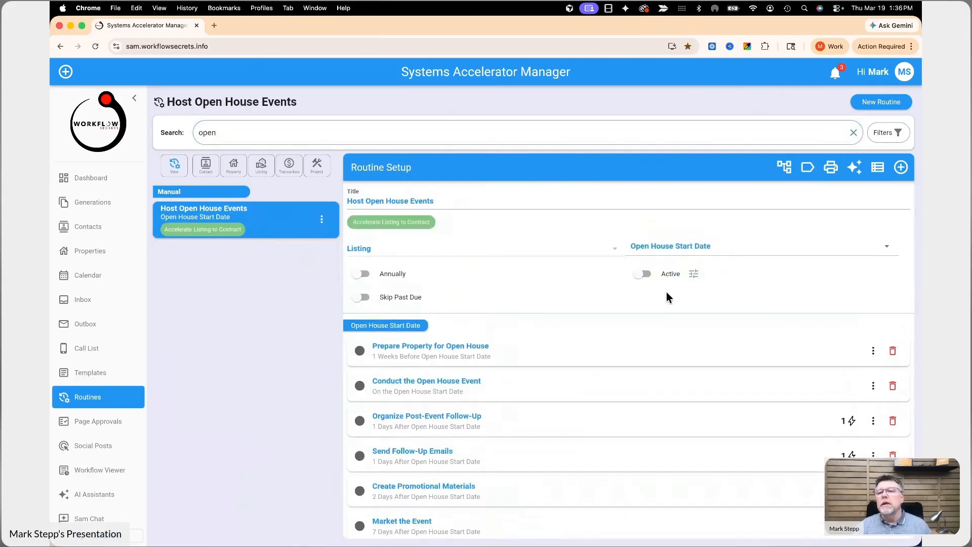
{"action": "scroll", "coordinate": [546, 366], "scroll_direction": "down", "scroll_amount": 1}
{"action": "scroll", "coordinate": [550, 374], "scroll_direction": "down", "scroll_amount": 2}
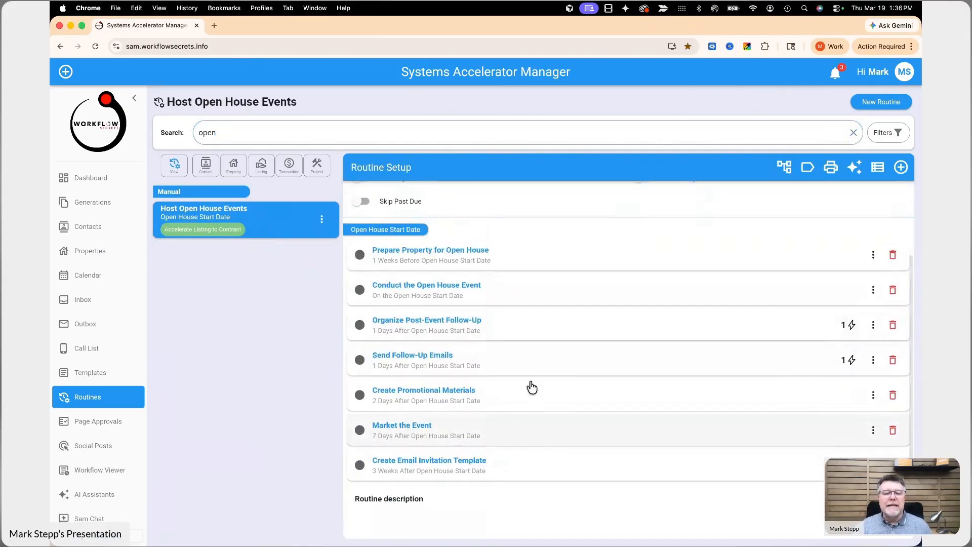
{"action": "scroll", "coordinate": [539, 356], "scroll_direction": "up", "scroll_amount": 1}
{"action": "scroll", "coordinate": [539, 355], "scroll_direction": "up", "scroll_amount": 2}
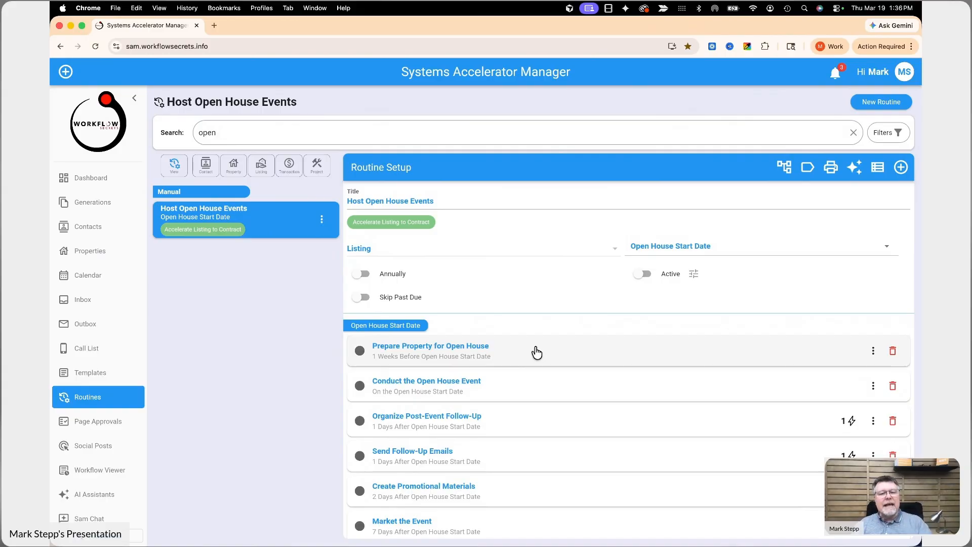
{"action": "scroll", "coordinate": [538, 362], "scroll_direction": "down", "scroll_amount": 2}
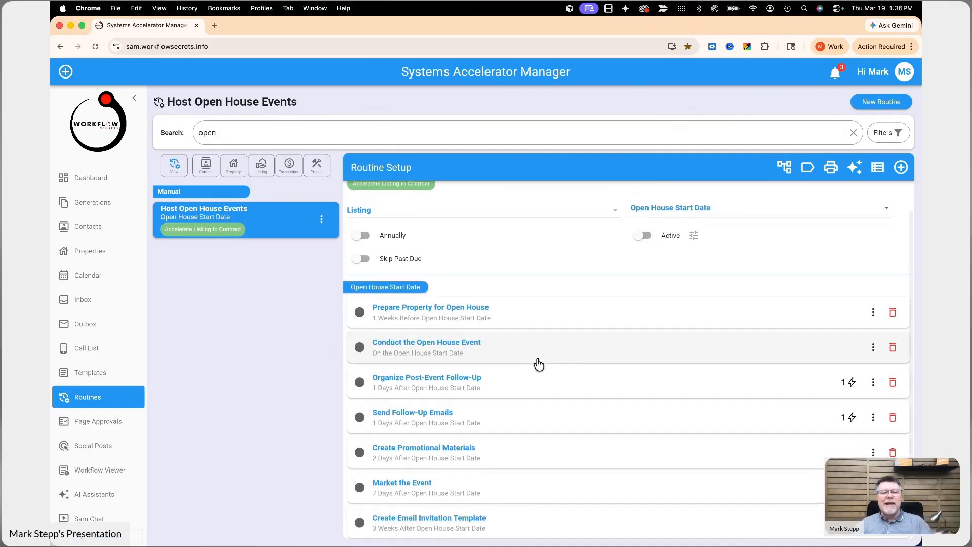
{"action": "scroll", "coordinate": [538, 364], "scroll_direction": "down", "scroll_amount": 2}
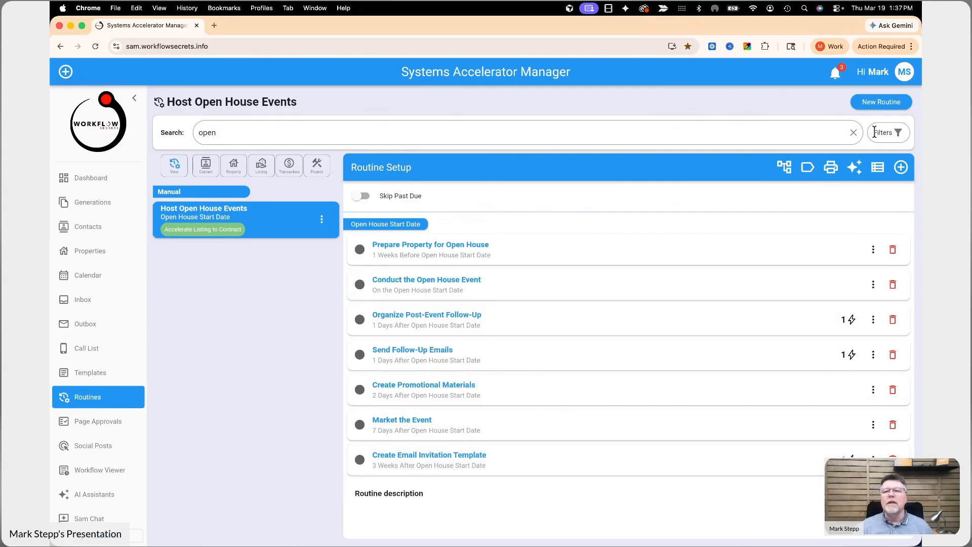
- Create a new blank routine titled "Open House Followup"
{"action": "left_click", "coordinate": [876, 106]}
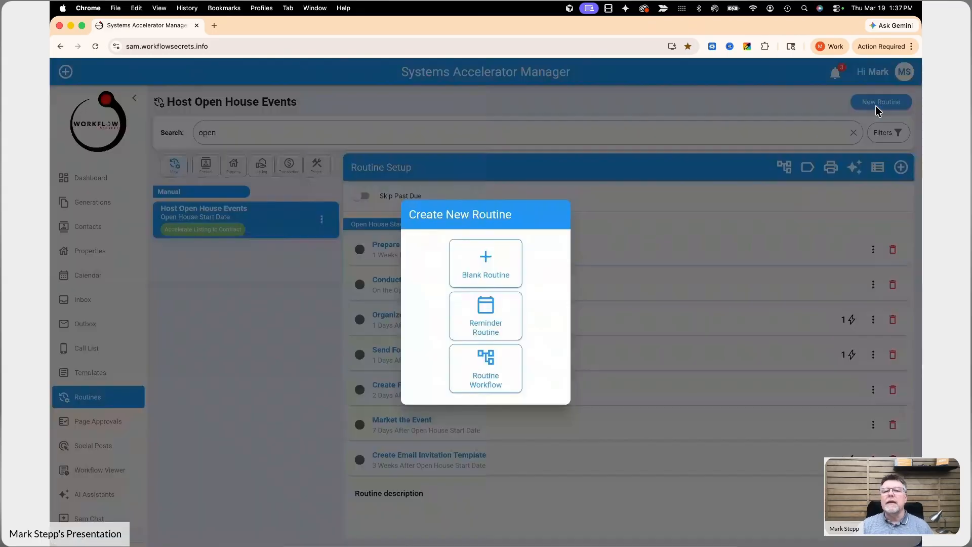
{"action": "left_click", "coordinate": [473, 278]}
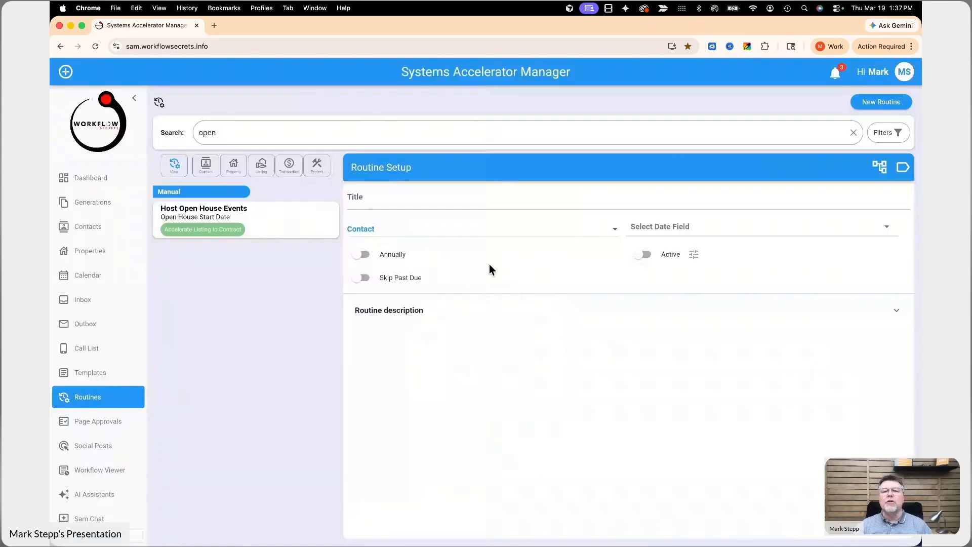
{"action": "left_click", "coordinate": [490, 197]}
{"action": "type", "text": "Open House "}
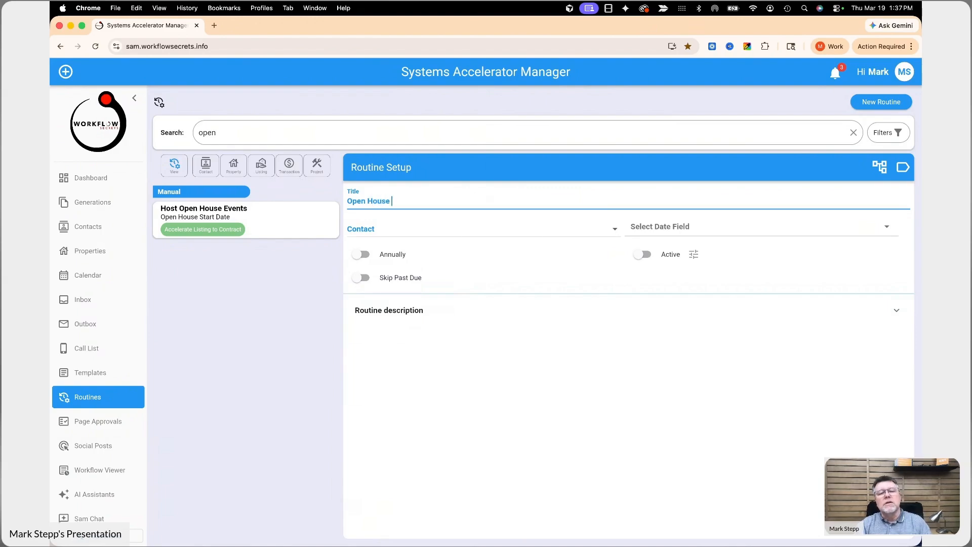
{"action": "type", "text": "Followup"}
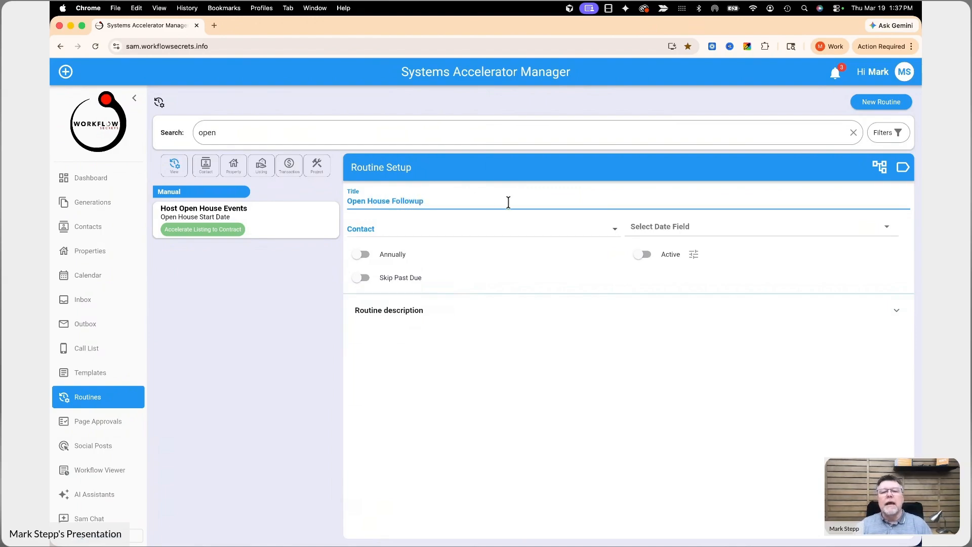
- Search the Contact date fields for "open" and close the list without choosing one
{"action": "left_click", "coordinate": [734, 226]}
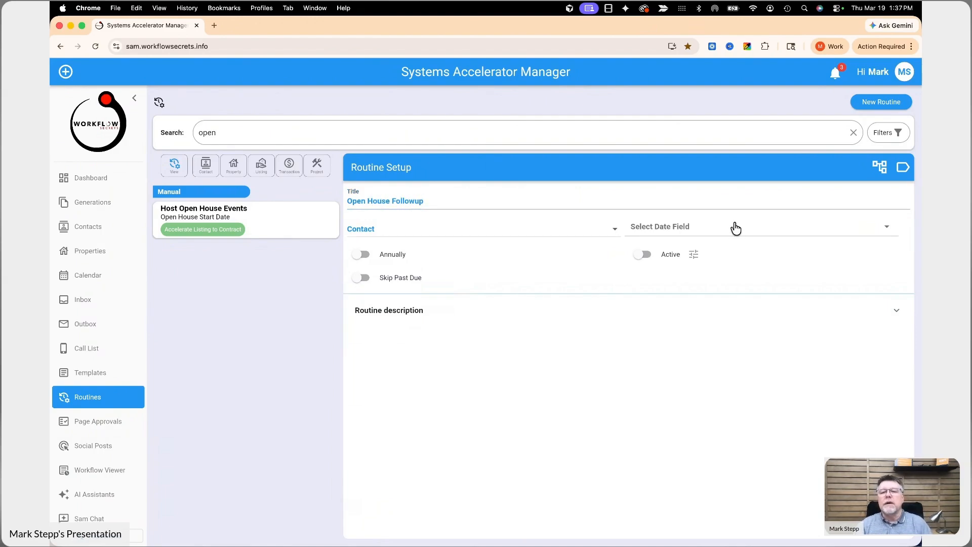
{"action": "type", "text": "open"}
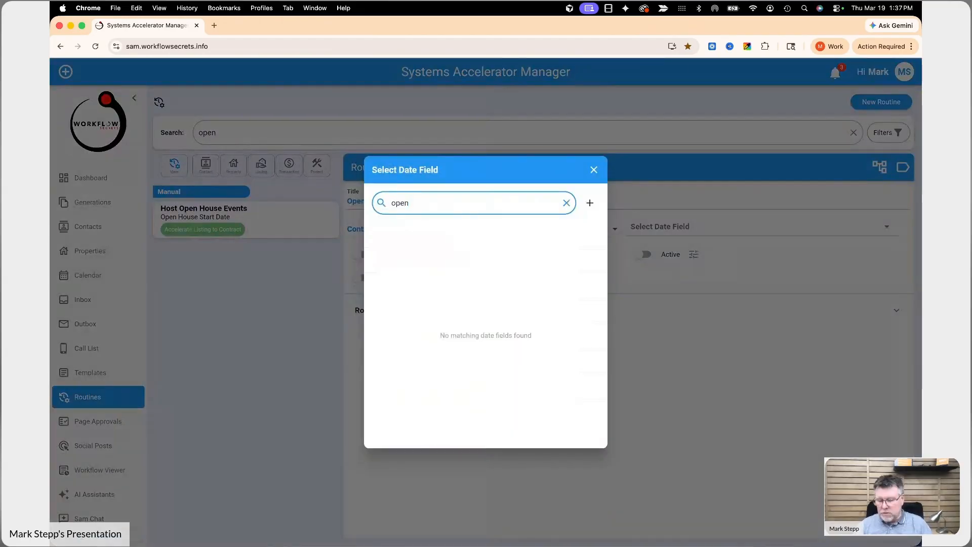
{"action": "key", "text": "BackSpace"}
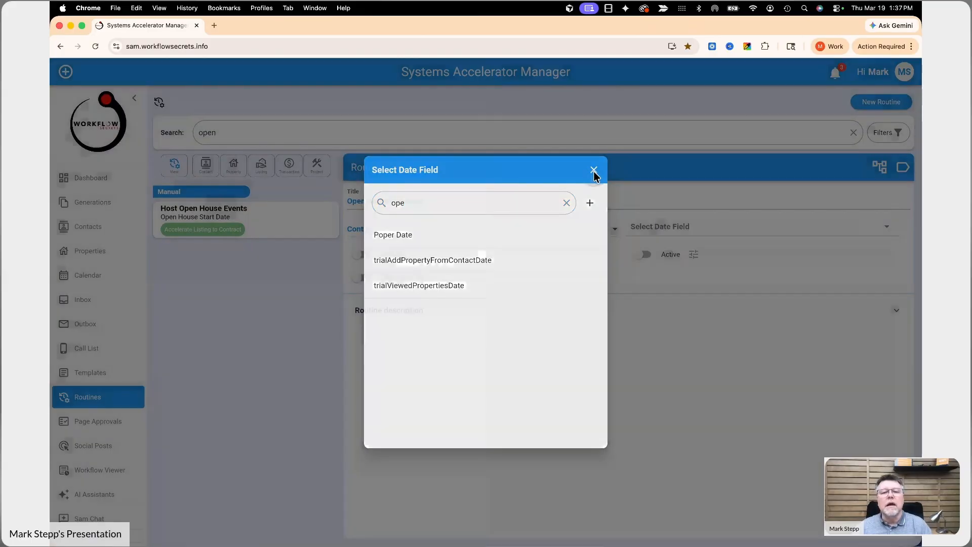
{"action": "left_click", "coordinate": [594, 171]}
- Switch the routine's record type to Listing, look up its "open" date fields, and return the record type to Contact
{"action": "left_click", "coordinate": [385, 234]}
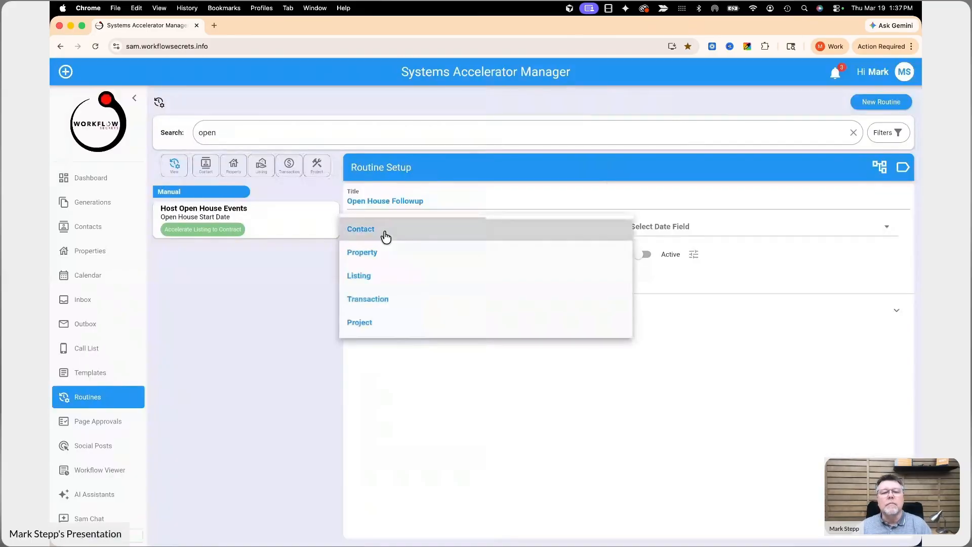
{"action": "left_click", "coordinate": [373, 275]}
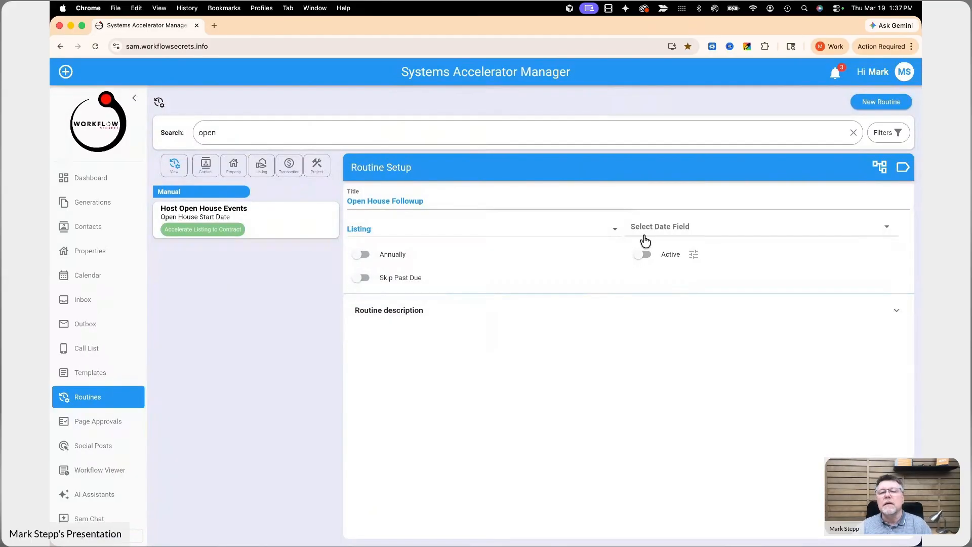
{"action": "left_click", "coordinate": [676, 226]}
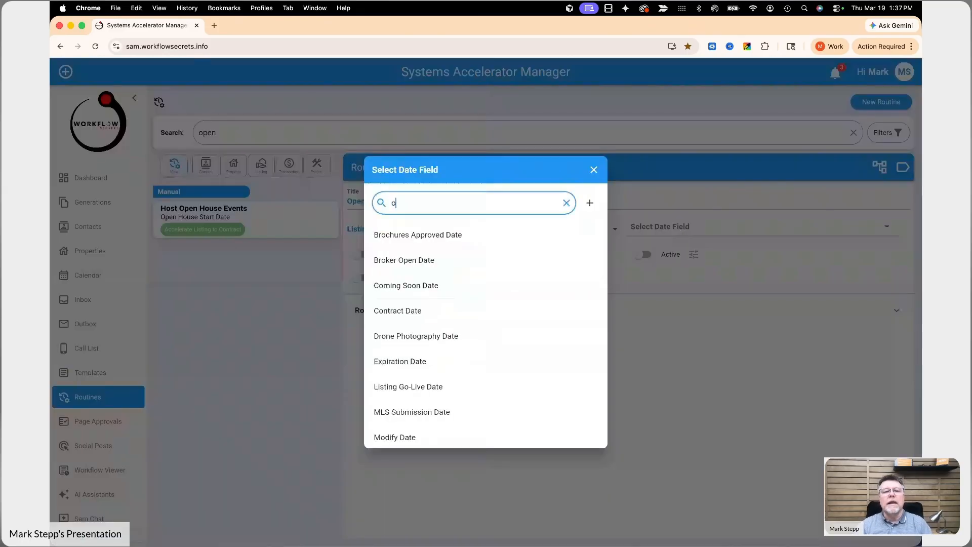
{"action": "type", "text": "pen"}
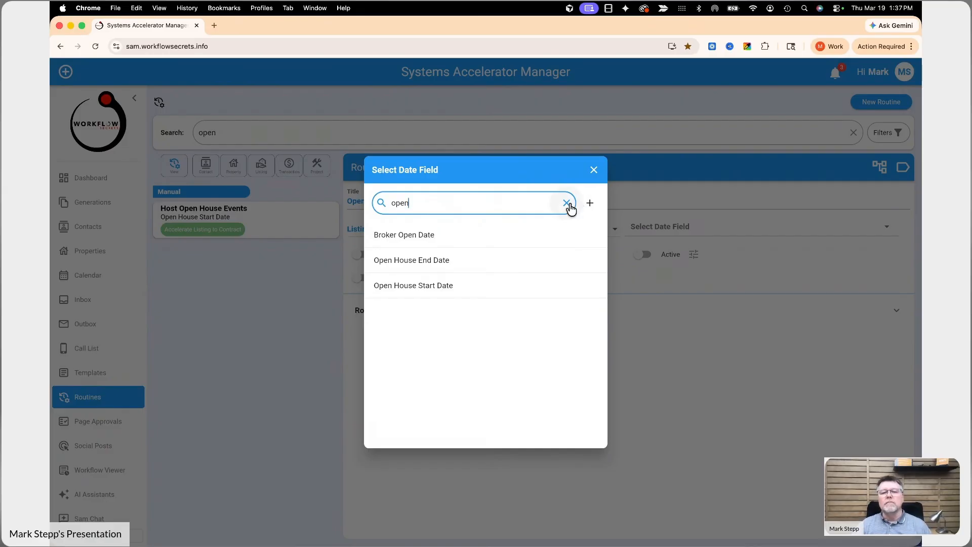
{"action": "left_click", "coordinate": [593, 171]}
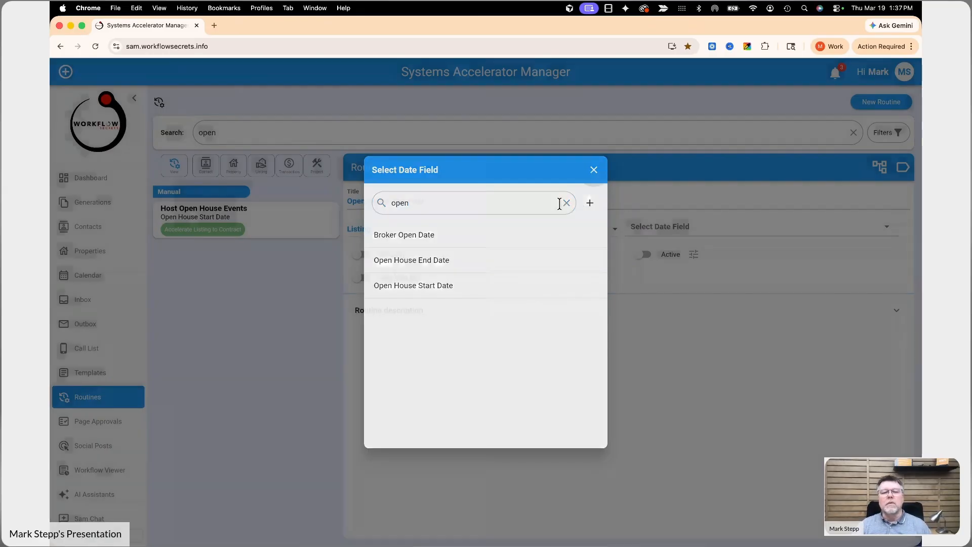
{"action": "left_click", "coordinate": [398, 226]}
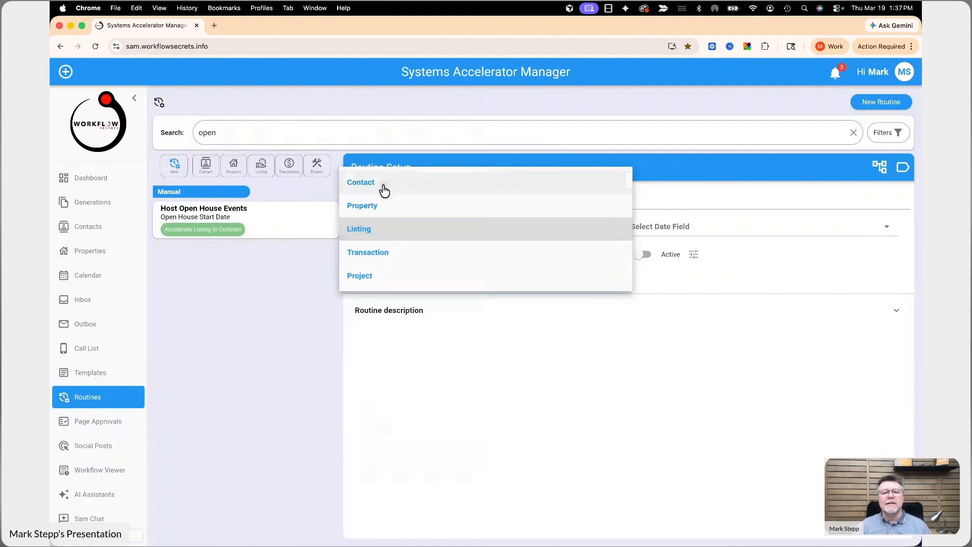
{"action": "left_click", "coordinate": [382, 187]}
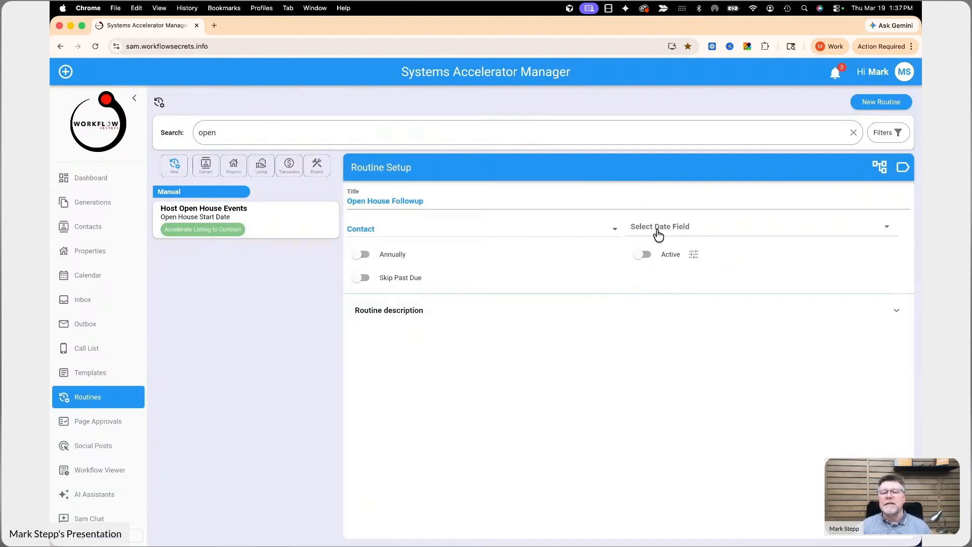
- Search the Contact date fields for "open" and add a new date field titled "Open House Registration Date"
{"action": "left_click", "coordinate": [635, 228]}
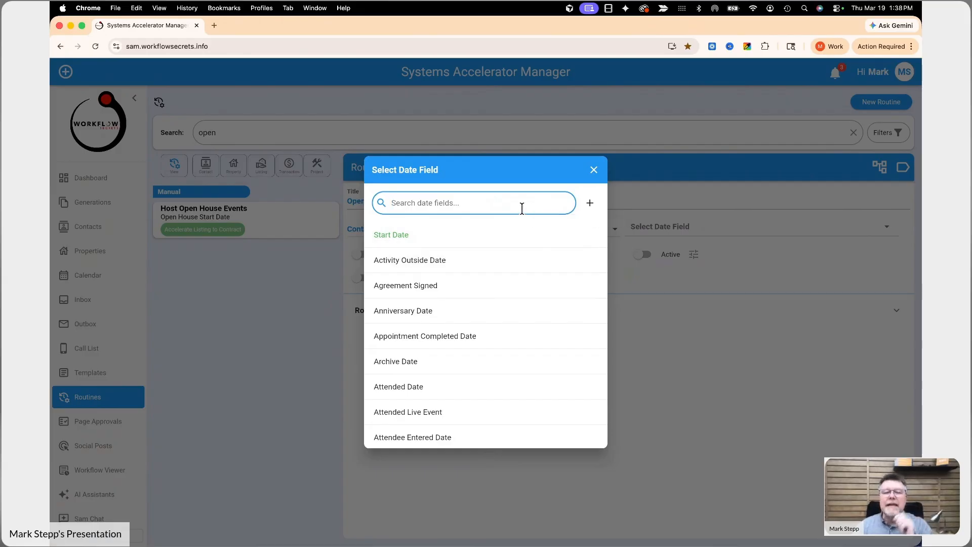
{"action": "type", "text": "open"}
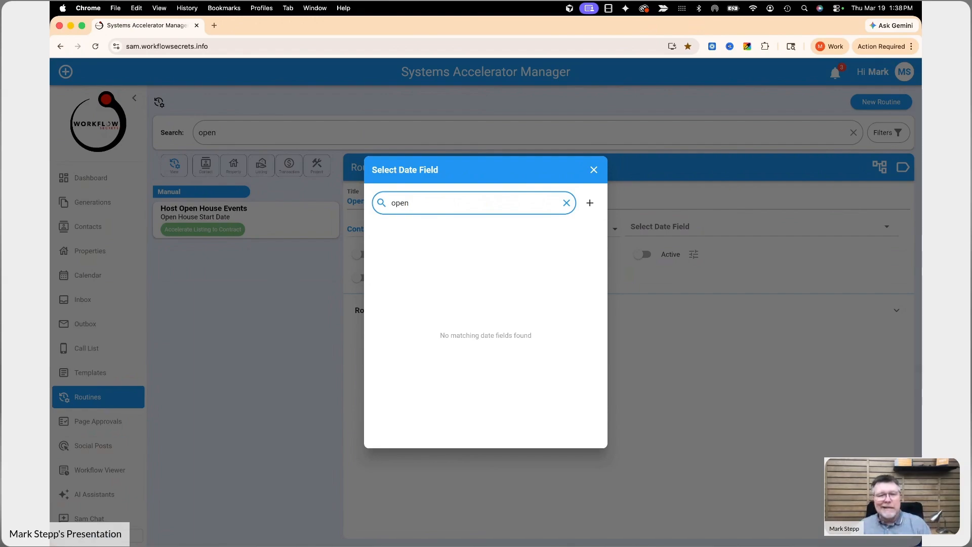
{"action": "left_click", "coordinate": [591, 204]}
{"action": "type", "text": "Open House Registration Date"}
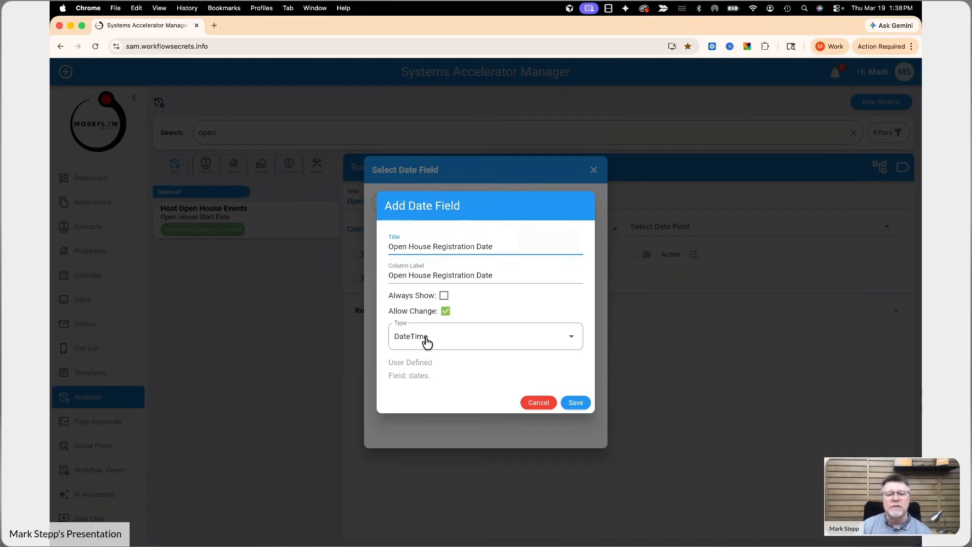
{"action": "left_click", "coordinate": [586, 405]}
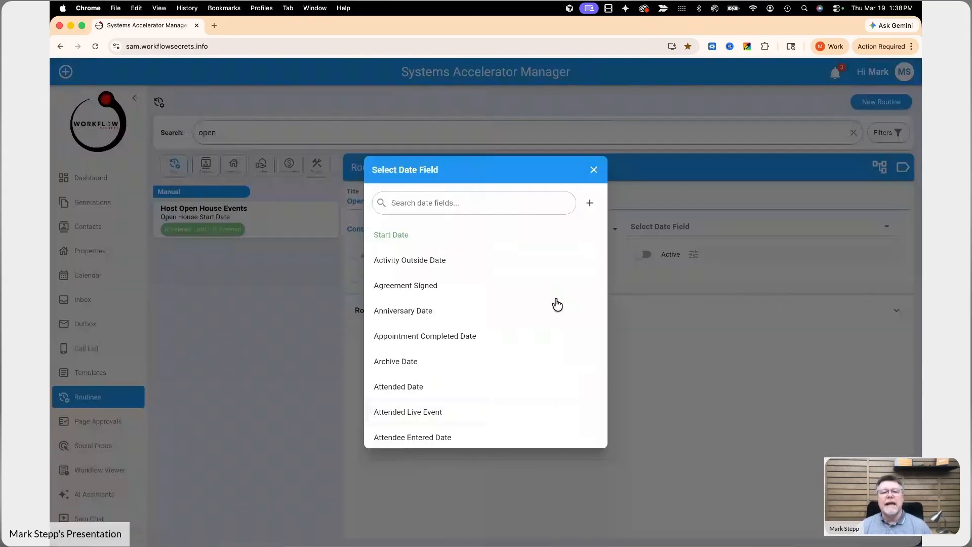
- Find the Open House Registration Date field and assign it as the routine's date field
{"action": "left_click", "coordinate": [489, 205]}
{"action": "type", "text": "op"}
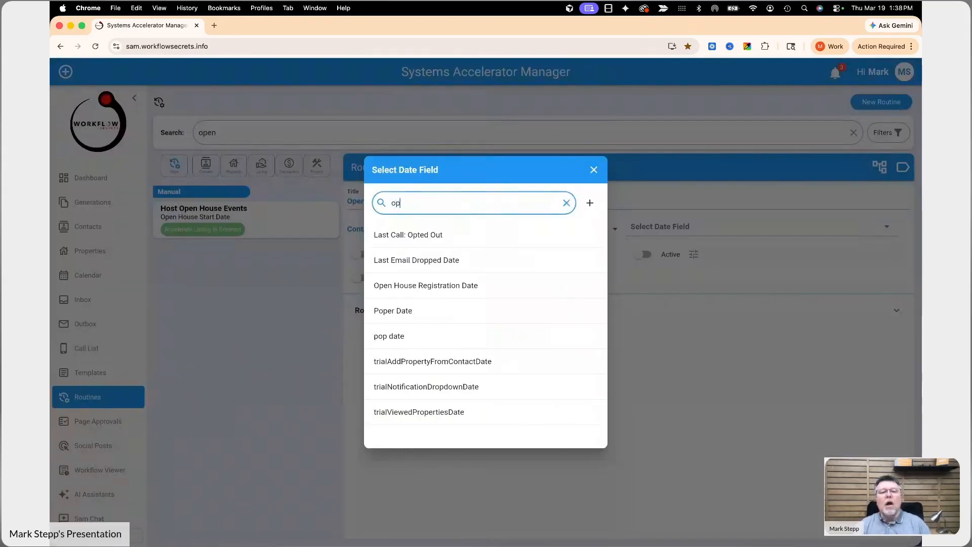
{"action": "type", "text": "en"}
{"action": "left_click", "coordinate": [461, 234]}
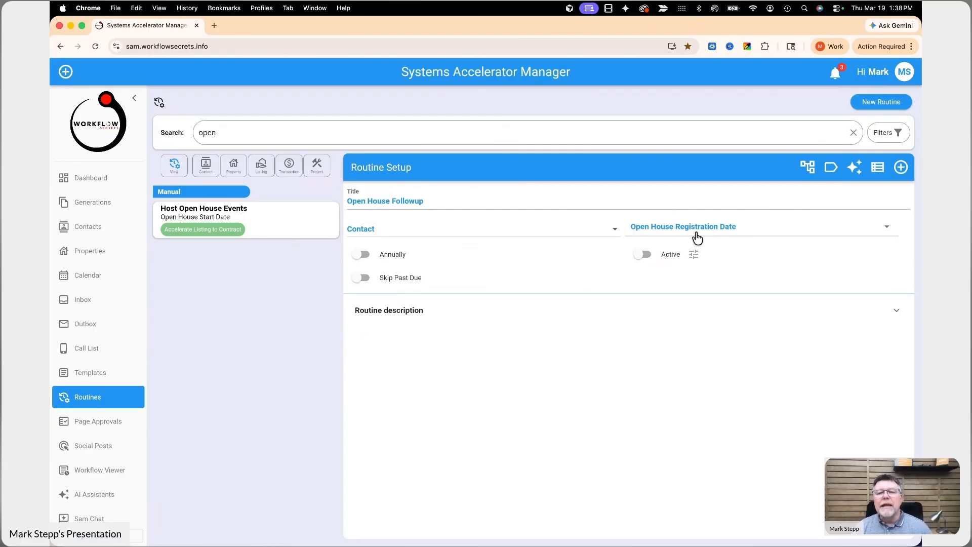
- Start the AI routine builder and begin the objective with "open house follow up 1 email each day for 7 days,"
{"action": "left_click", "coordinate": [856, 169]}
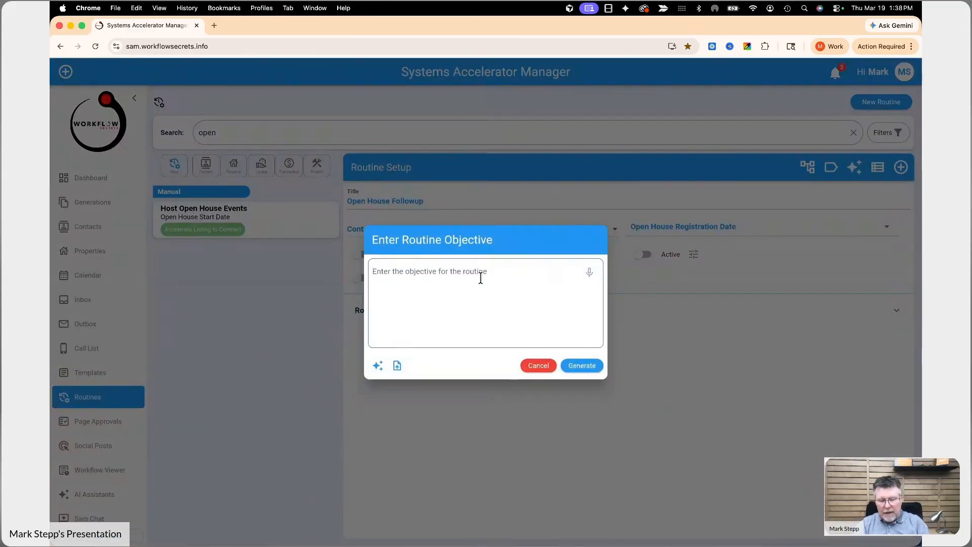
{"action": "type", "text": "open house follow up"}
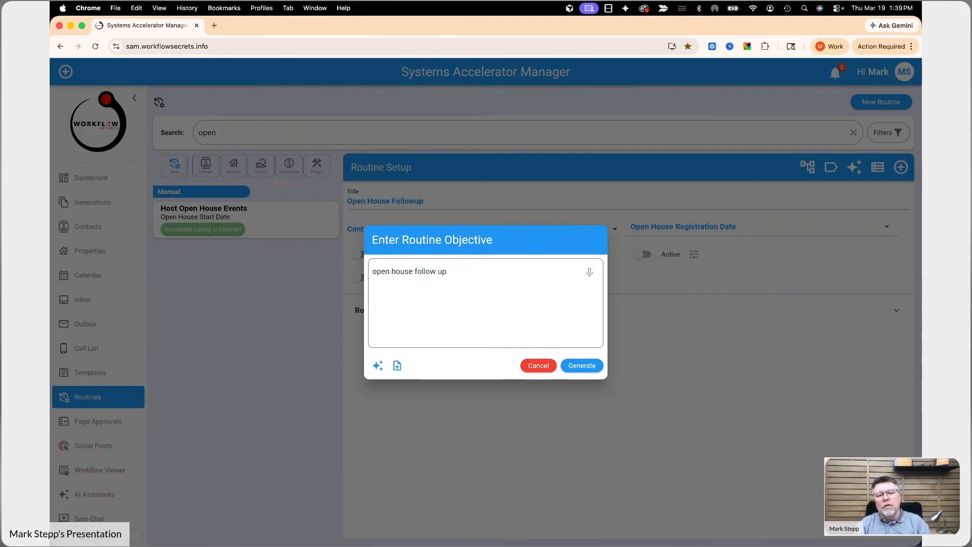
{"action": "type", "text": " 1 em"}
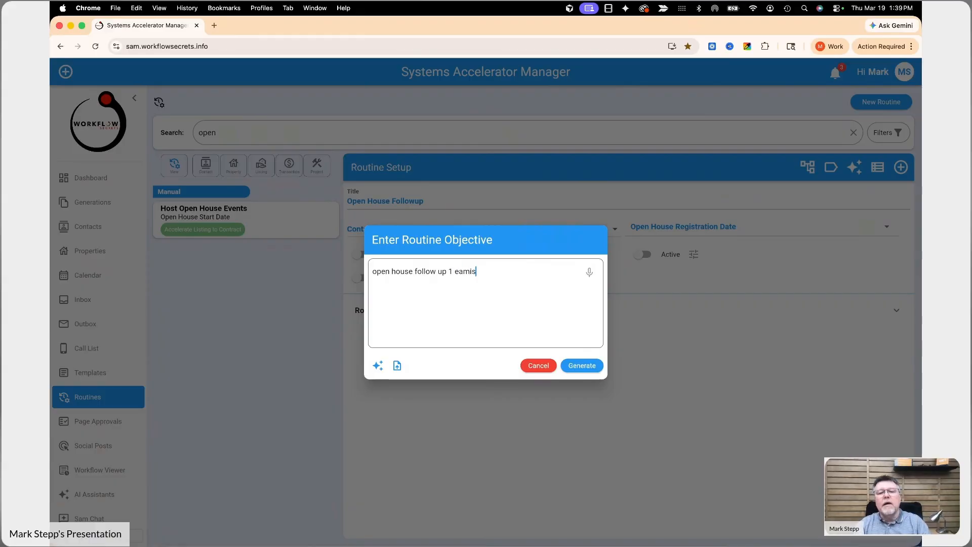
{"action": "type", "text": "ach day for "}
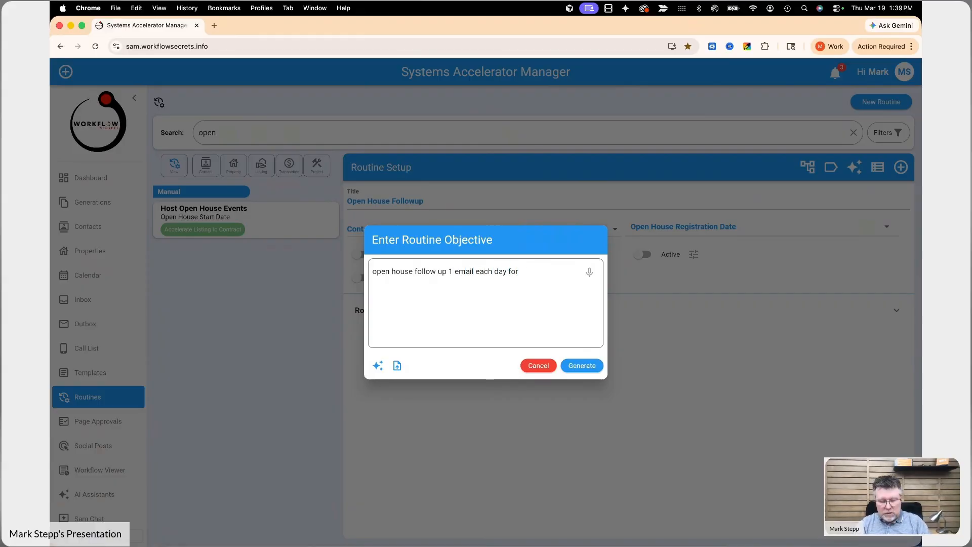
{"action": "type", "text": "7 days,"}
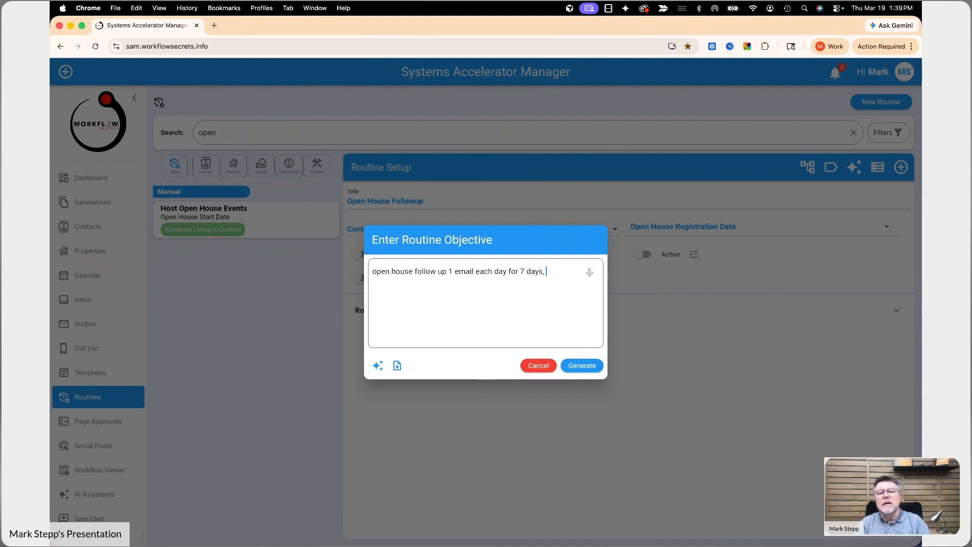
{"action": "type", "text": " we"}
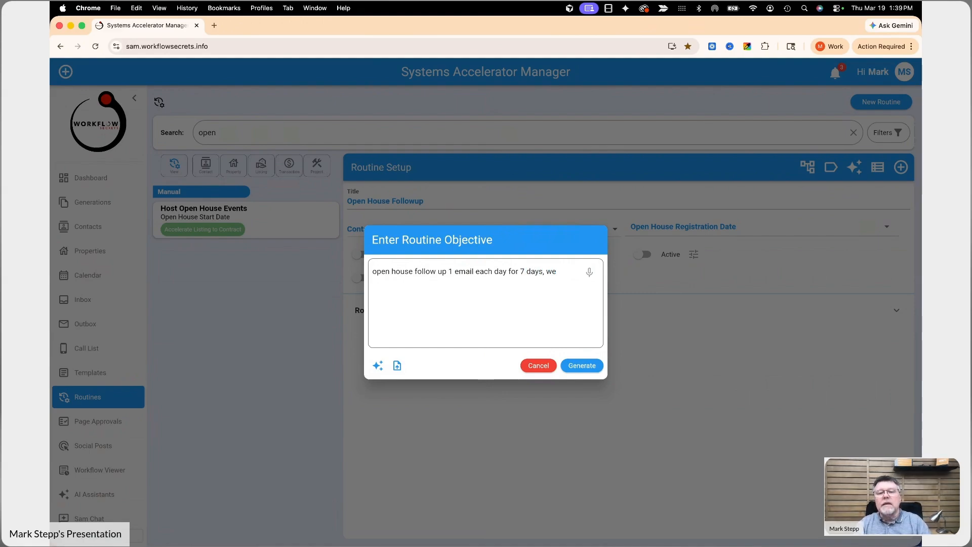
{"action": "type", "text": "eks 2-3 send "}
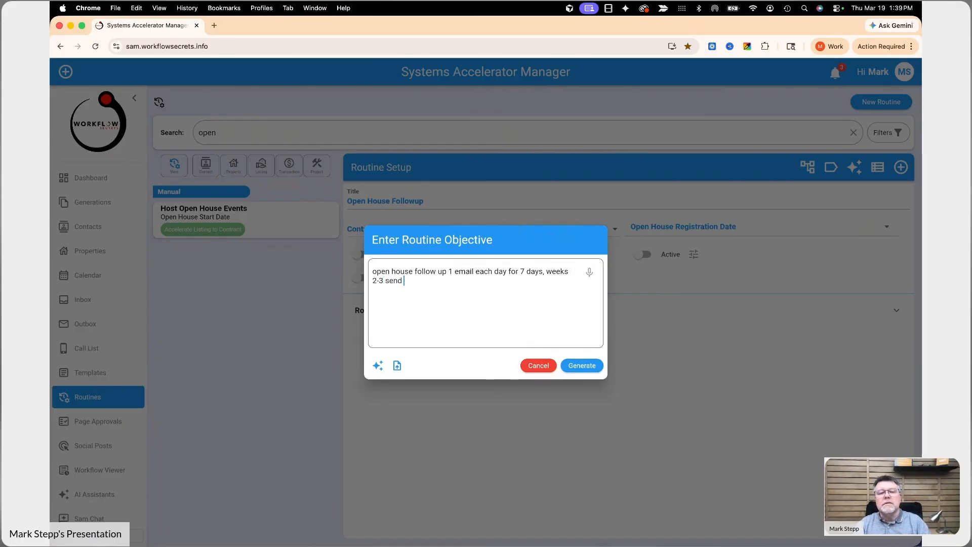
{"action": "type", "text": "emails every "}
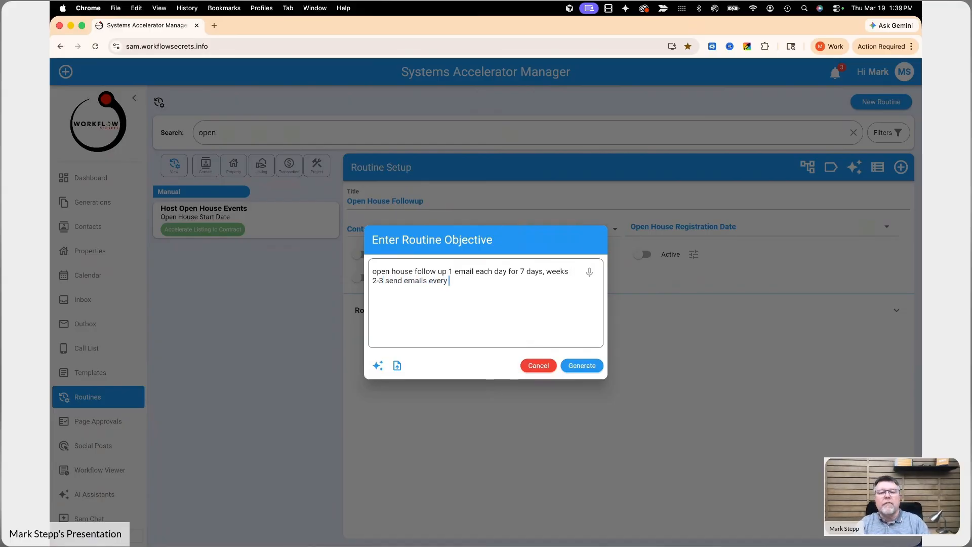
{"action": "type", "text": "other day,"}
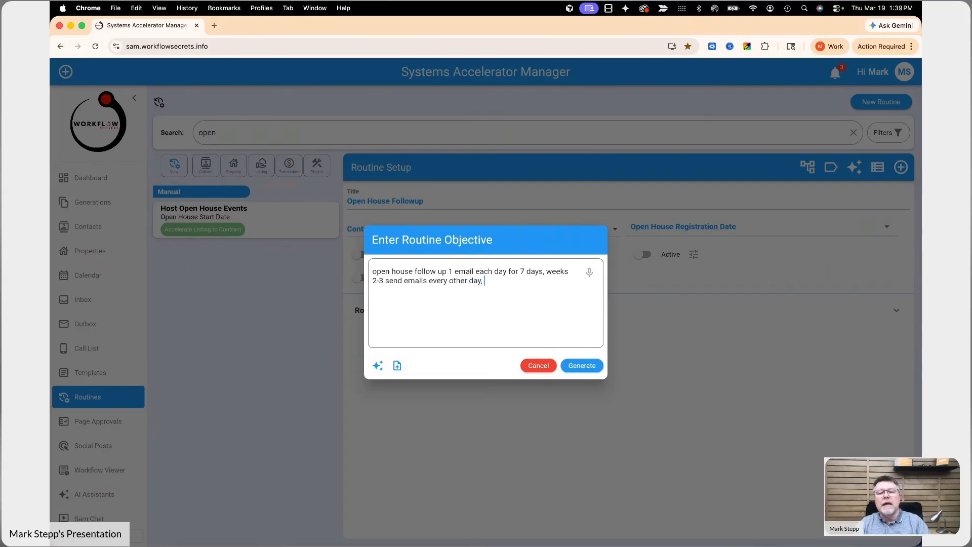
{"action": "type", "text": " weeks 4-"}
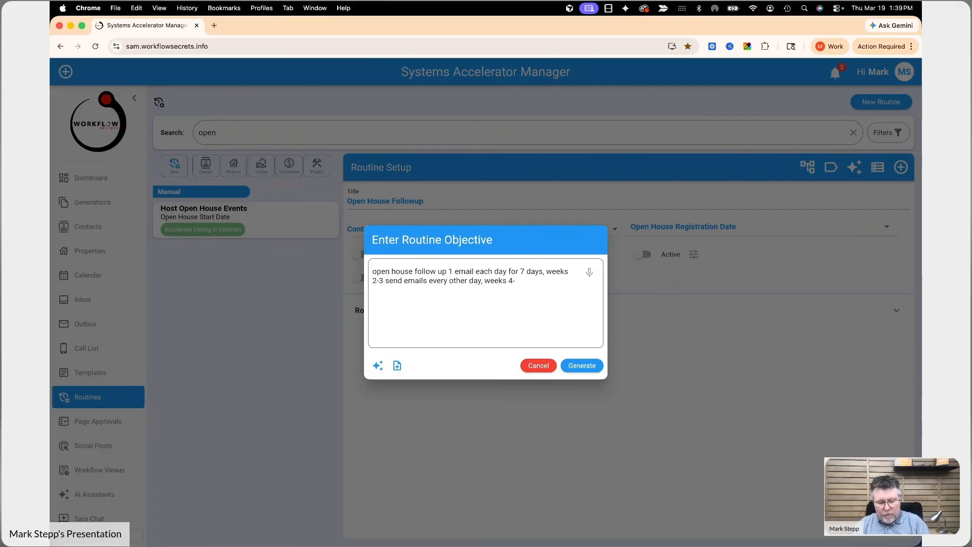
{"action": "type", "text": "52"}
{"action": "type", "text": " send emails"}
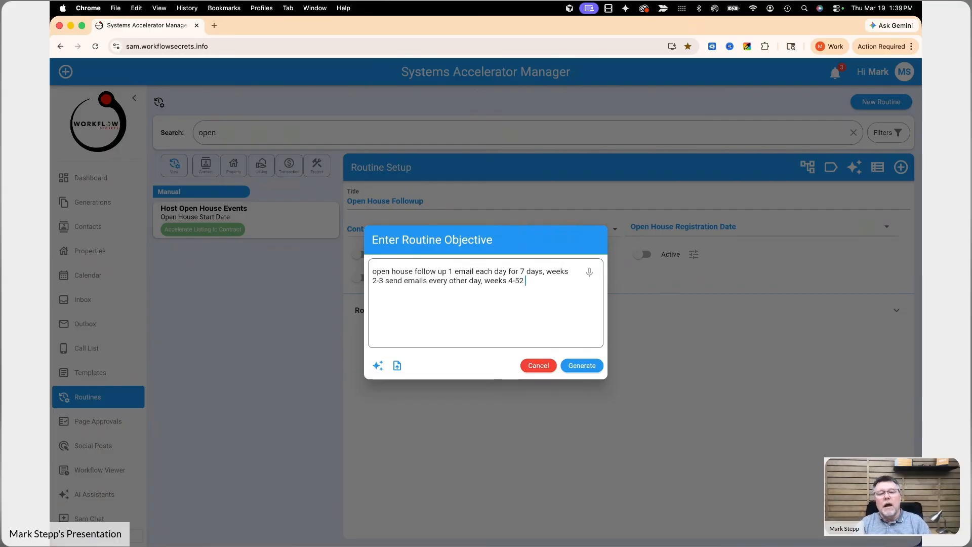
{"action": "type", "text": " once a week."}
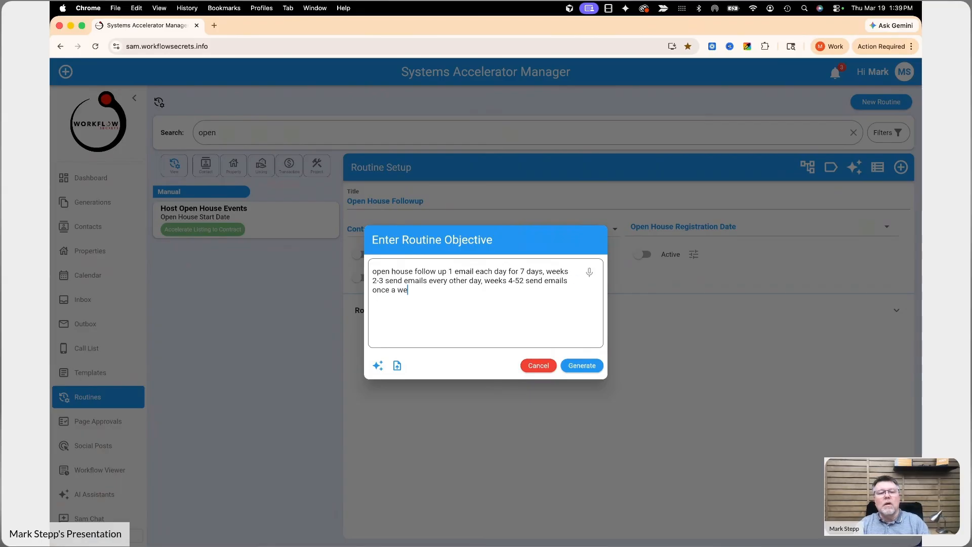
- Add a separate paragraph to the objective reading "send informational content, about home buying in Springfield"
{"action": "key", "text": "Return"}
{"action": "key", "text": "Return"}
{"action": "type", "text": "send informational"}
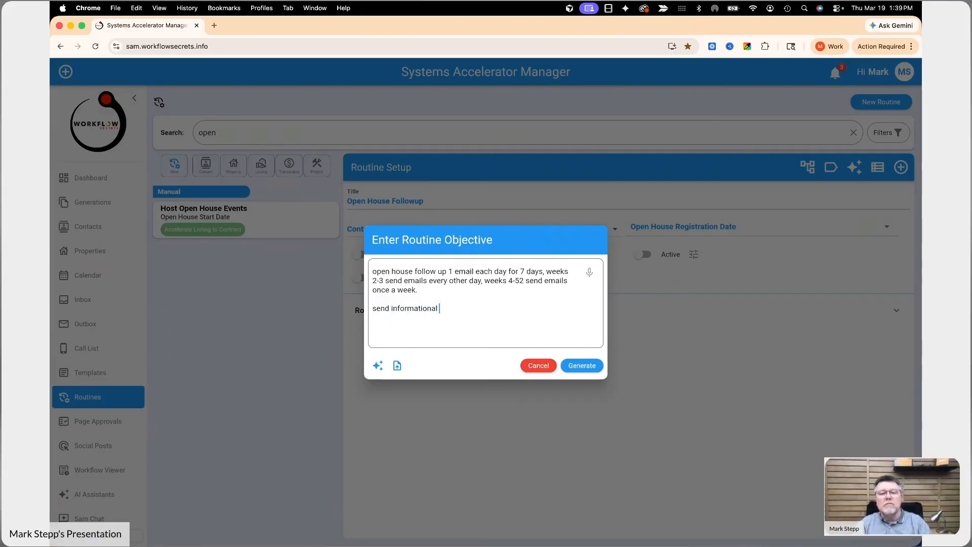
{"action": "type", "text": " conte"}
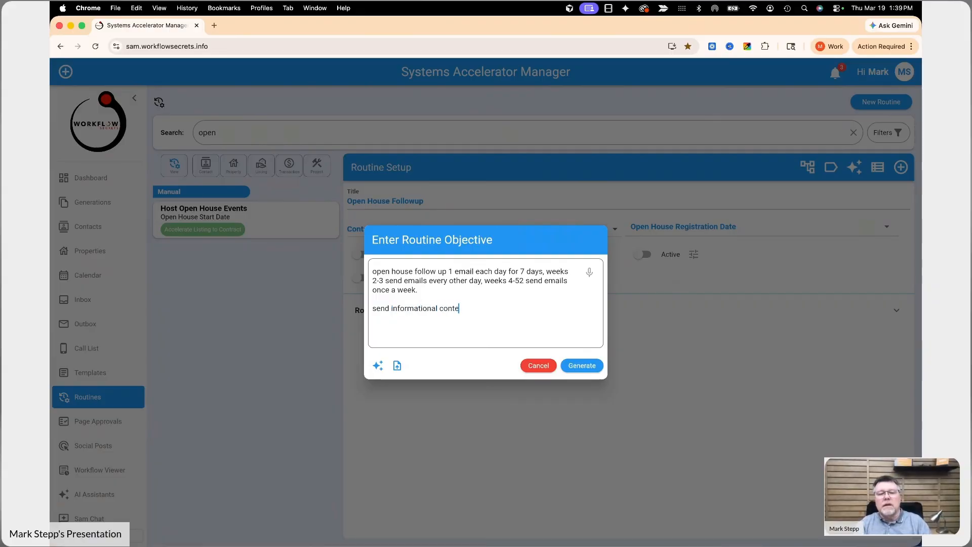
{"action": "type", "text": "nt, about hoem"}
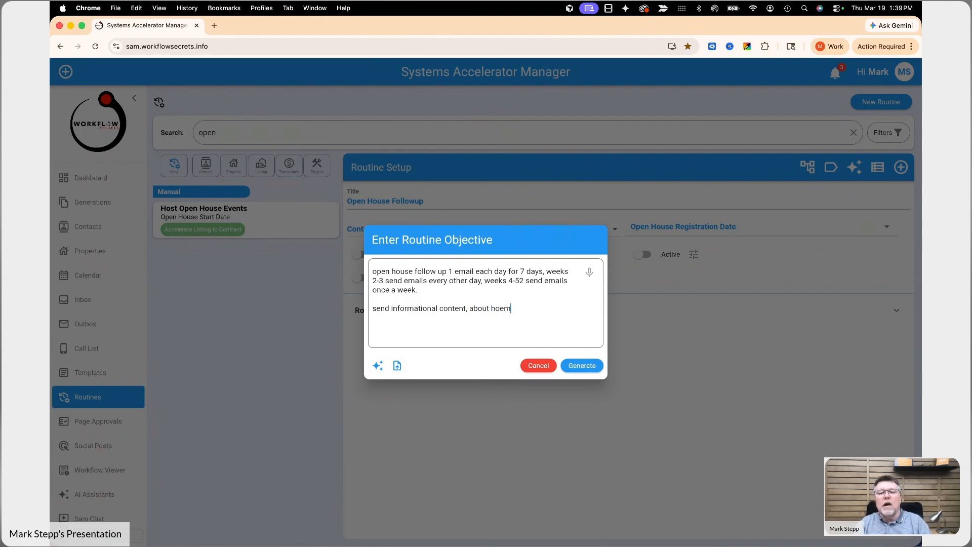
{"action": "key", "text": "BackSpace"}
{"action": "type", "text": "me m"}
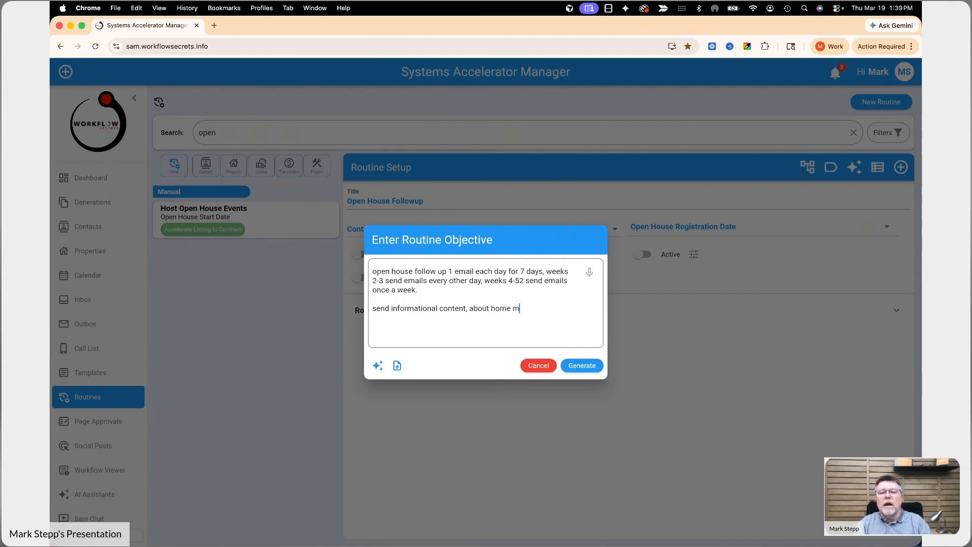
{"action": "key", "text": "BackSpace"}
{"action": "type", "text": "buy"}
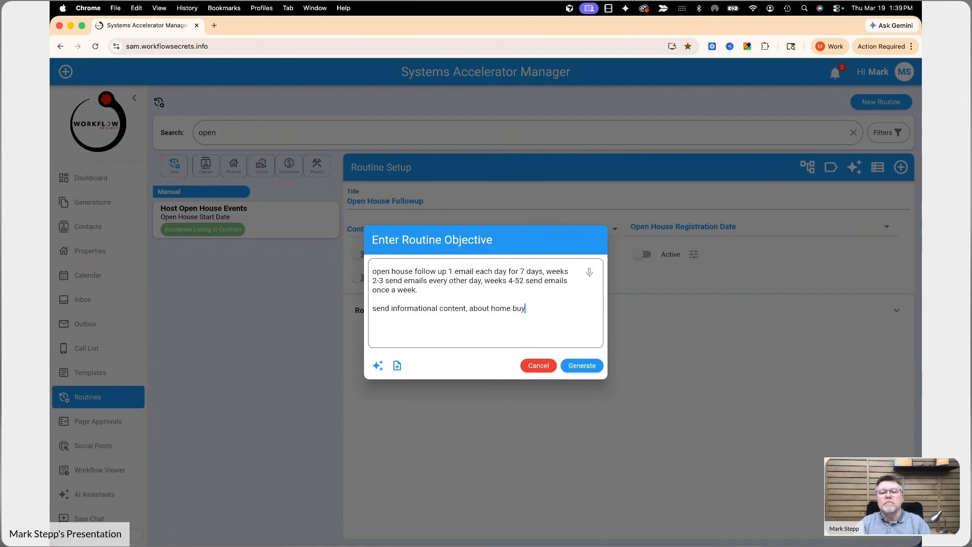
{"action": "type", "text": "ing in S"}
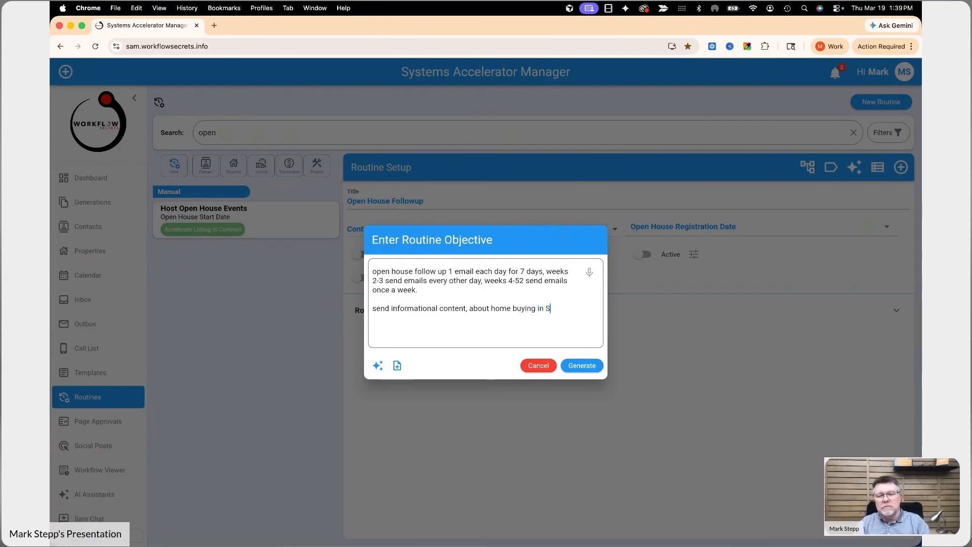
{"action": "type", "text": "pringfeild"}
{"action": "key", "text": "BackSpace"}
{"action": "key", "text": "BackSpace"}
{"action": "key", "text": "BackSpace"}
{"action": "key", "text": "BackSpace"}
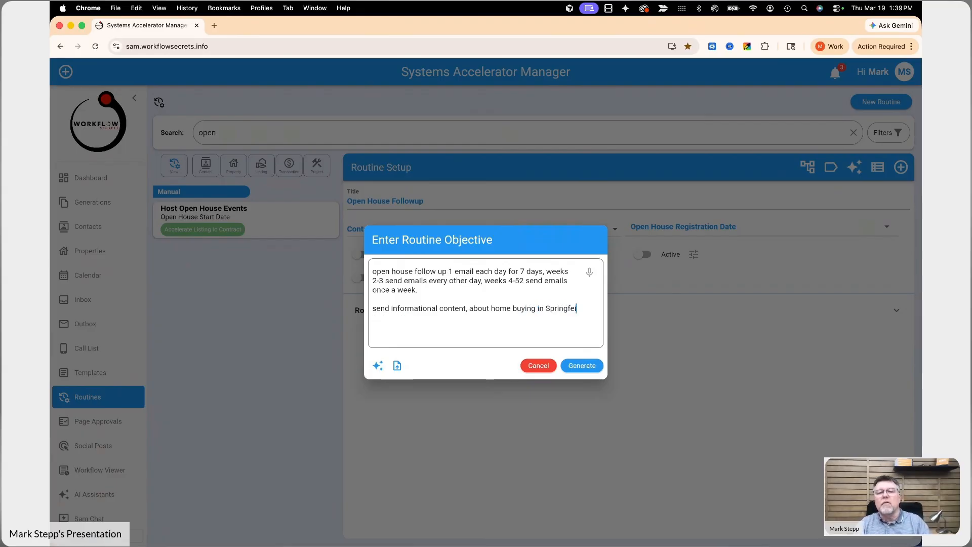
{"action": "type", "text": "ield"}
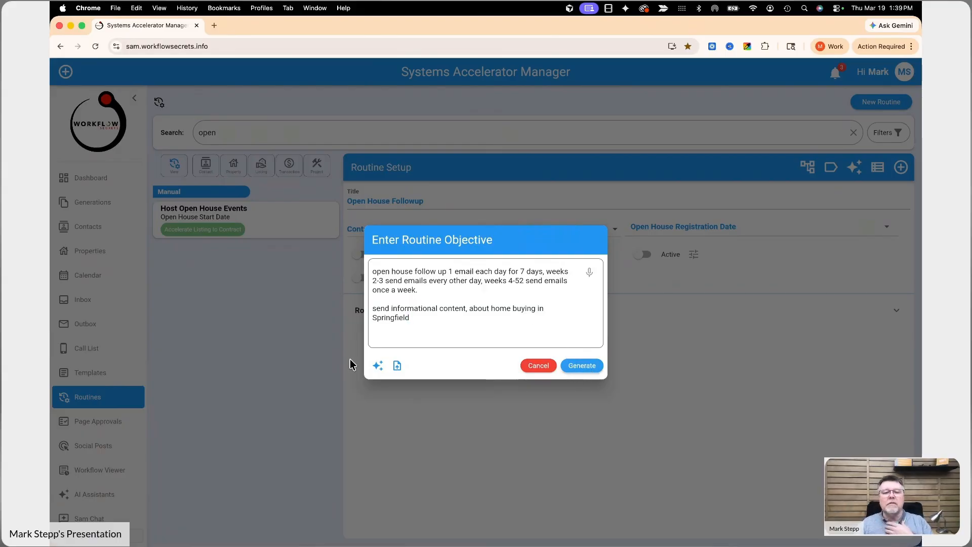
- Generate the routine steps from the objective and look through the proposed step list
{"action": "left_click", "coordinate": [582, 365]}
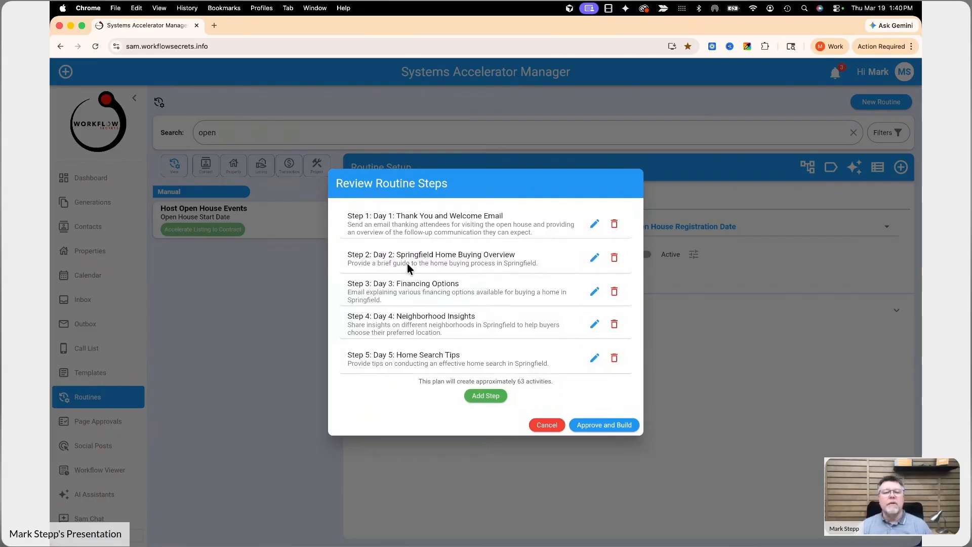
{"action": "scroll", "coordinate": [407, 263], "scroll_direction": "down", "scroll_amount": 3}
{"action": "scroll", "coordinate": [407, 267], "scroll_direction": "down", "scroll_amount": 3}
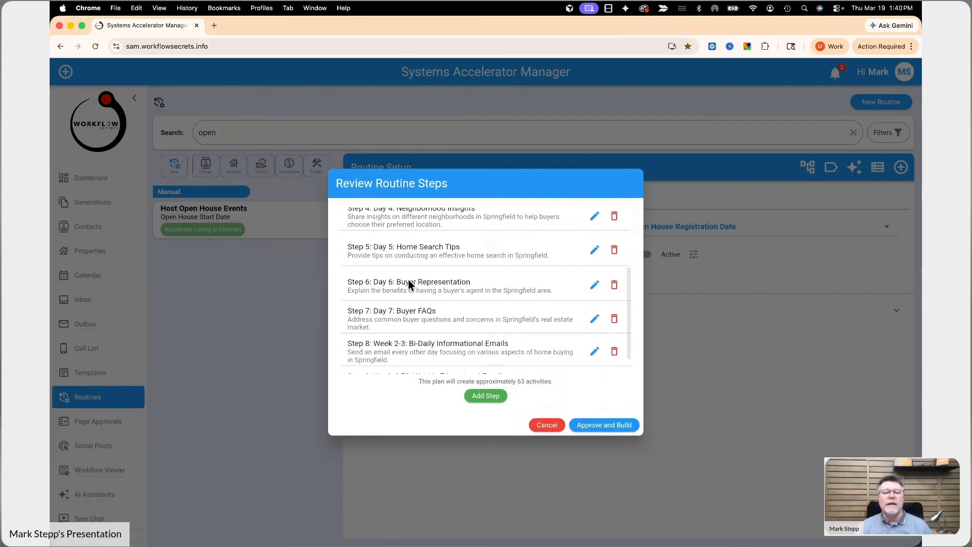